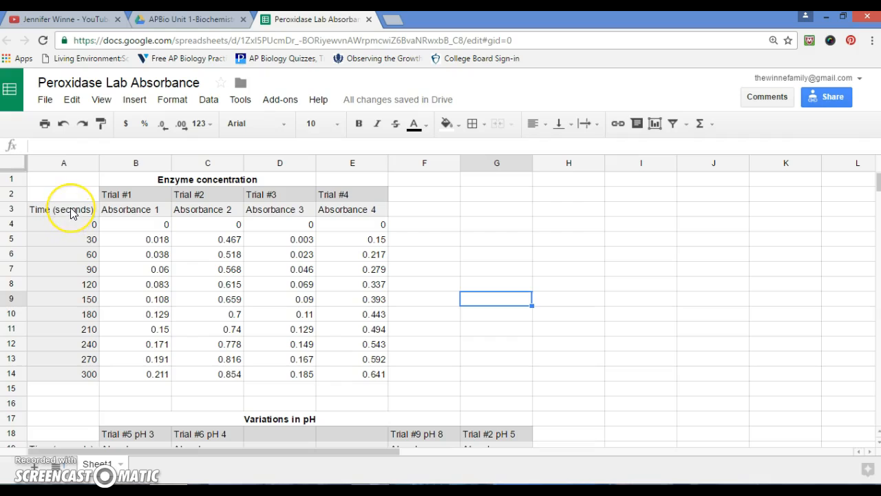
Create a scatter chart from the time data in A3:A14 and the absorbance data in B3:E14
left_click_drag(71, 212, 78, 381)
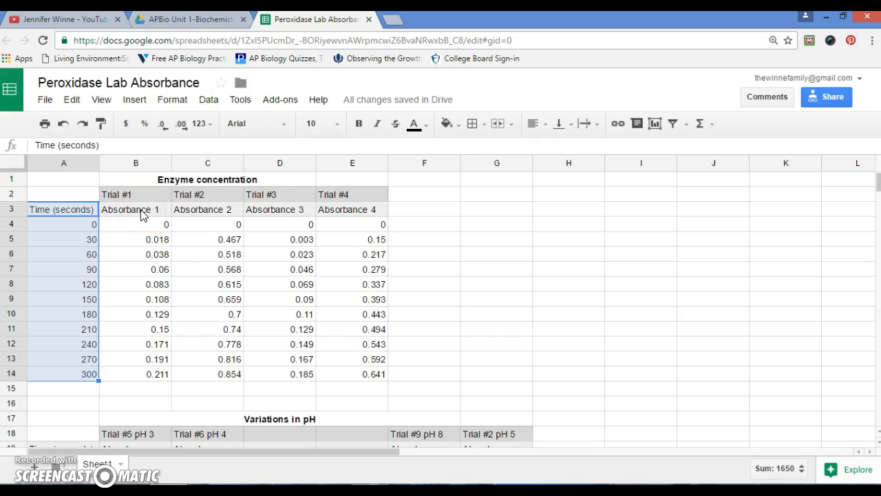
left_click_drag(141, 214, 354, 377)
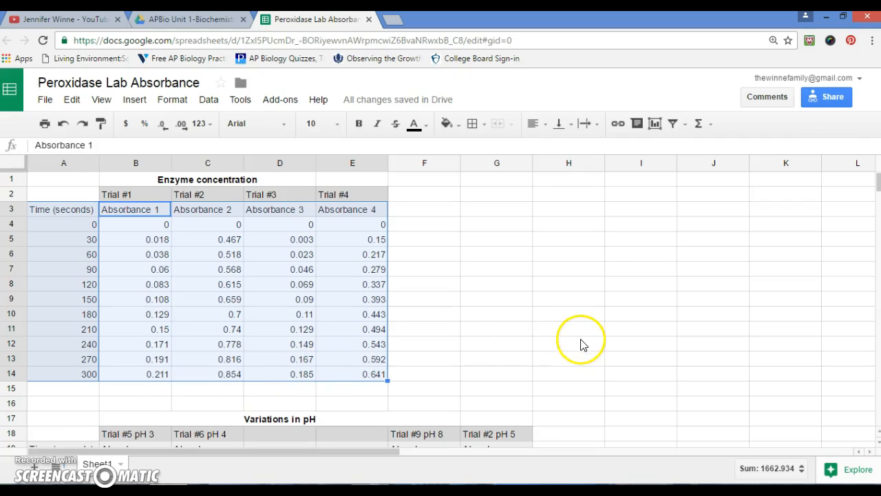
left_click(655, 126)
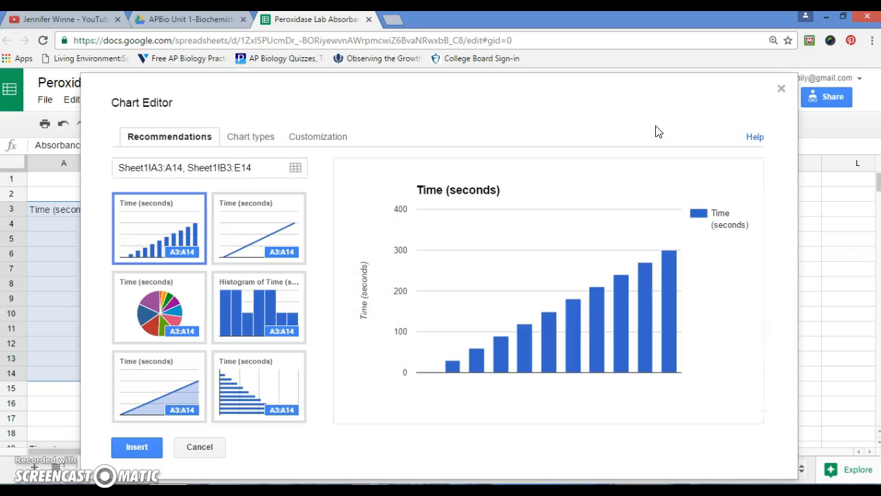
left_click(253, 139)
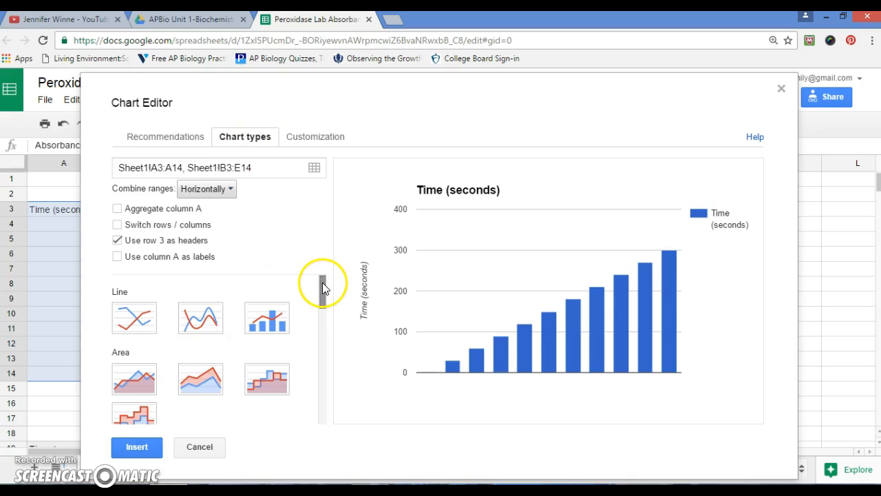
left_click_drag(322, 283, 323, 351)
left_click(137, 354)
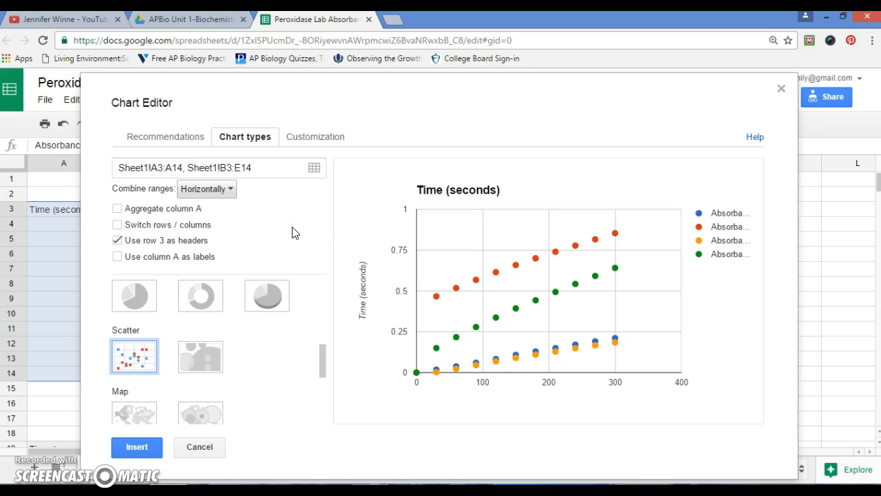
Set the chart title to "Rate of Reaction"
left_click(317, 140)
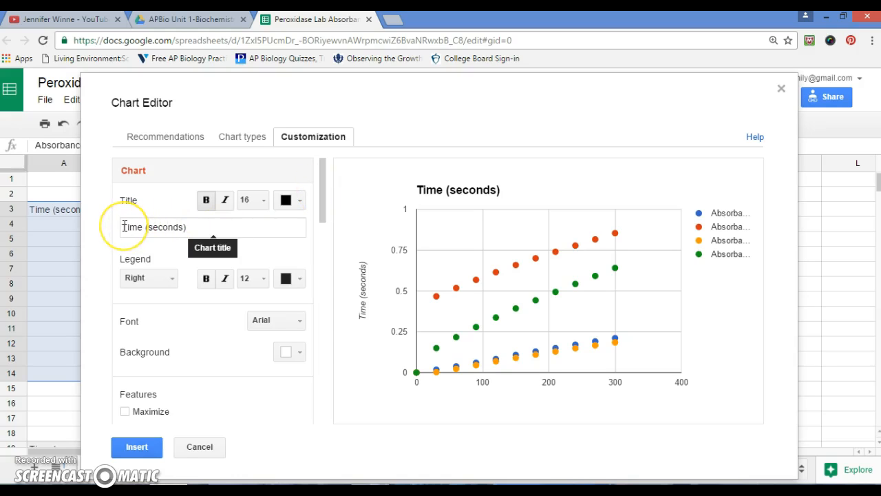
left_click_drag(124, 226, 192, 230)
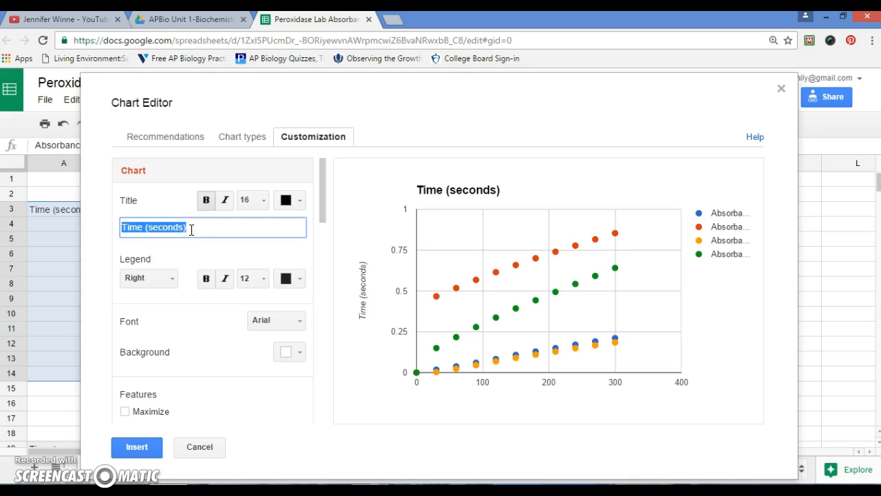
type("Rate of Reaction")
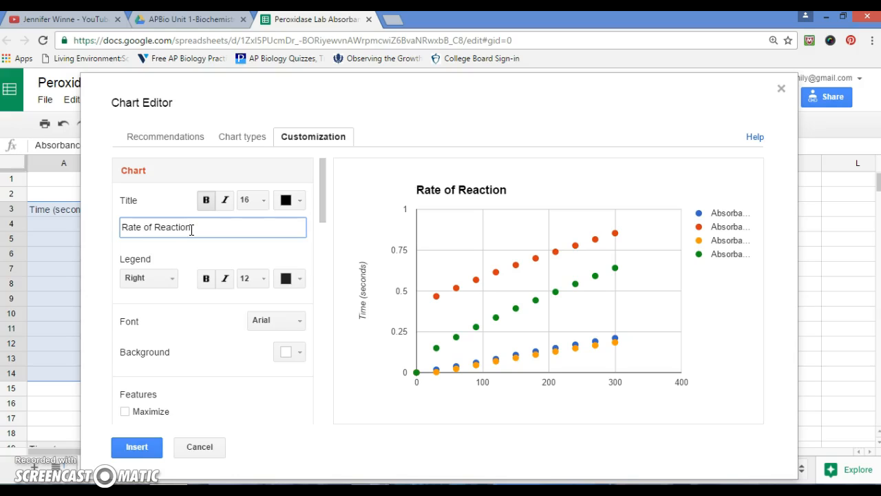
Set the chart's horizontal axis title to "Time (seconds)"
left_click_drag(323, 204, 316, 261)
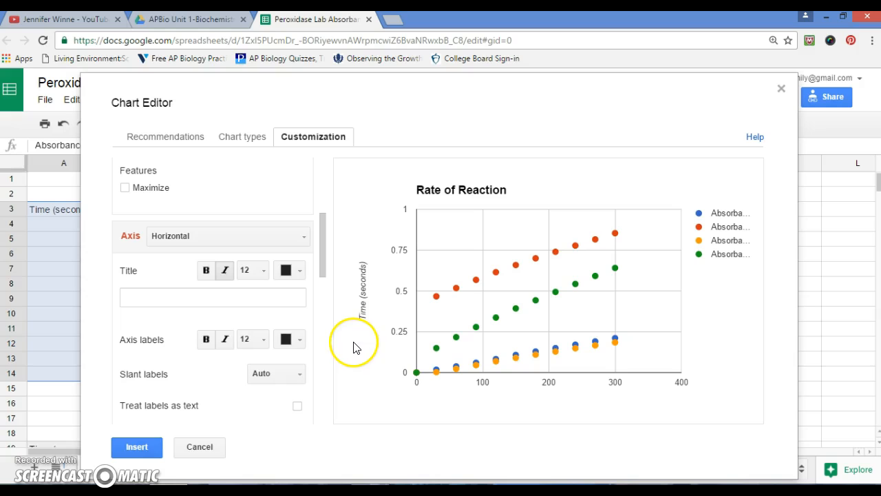
left_click(131, 300)
type("Ti")
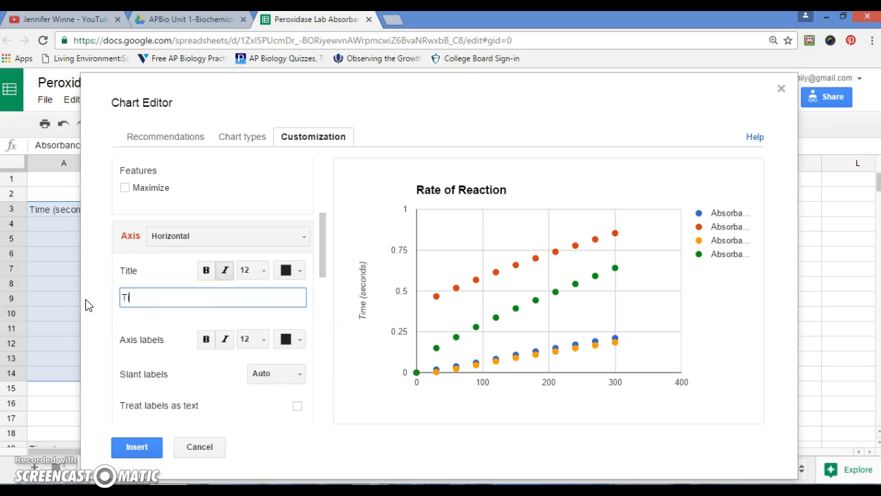
type("me (seconds)")
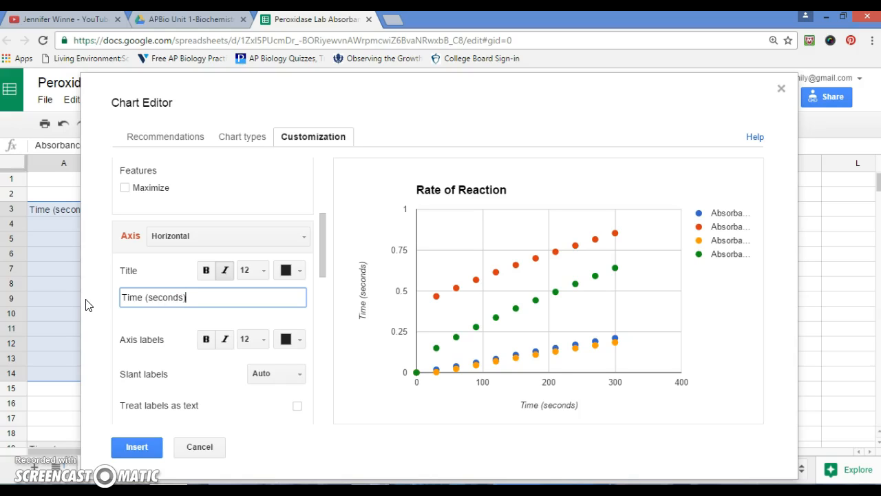
Change the left vertical axis title of the chart to "Absorbance"
left_click(303, 237)
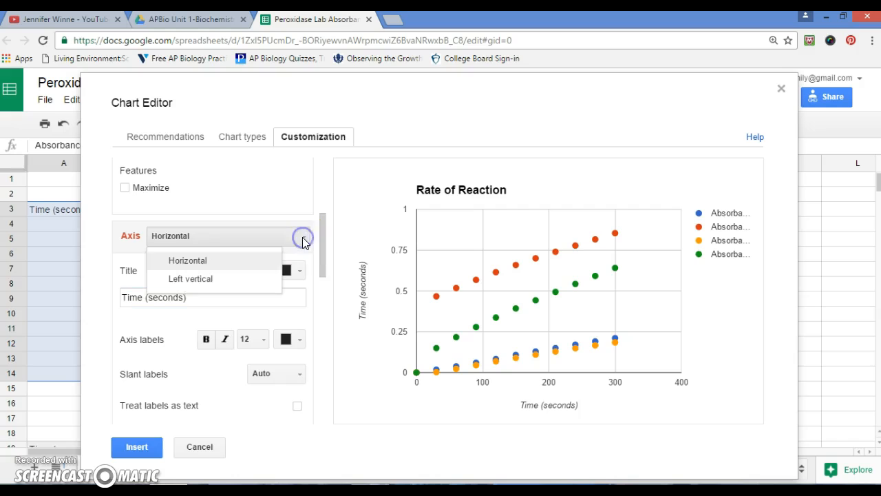
left_click(237, 278)
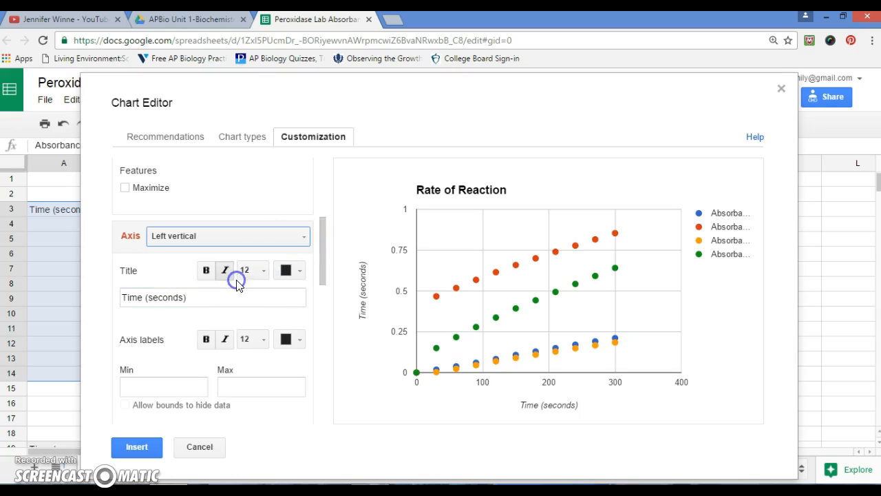
left_click_drag(121, 298, 193, 296)
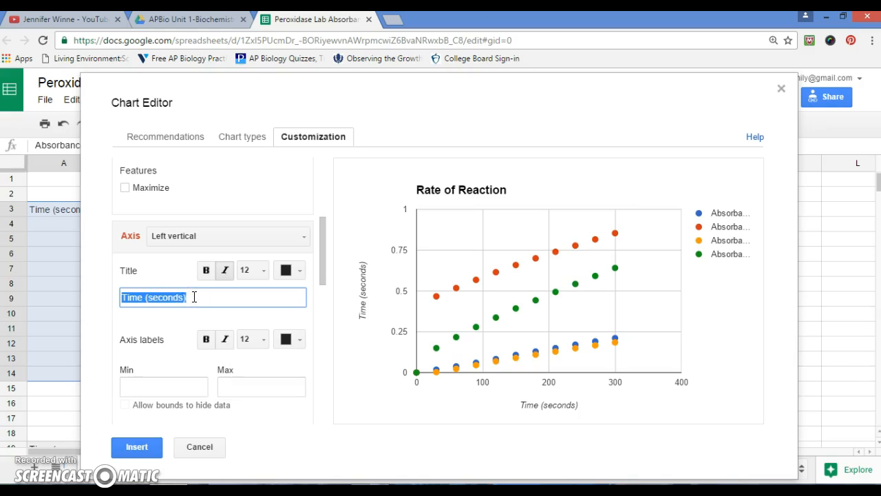
type("Absorbance")
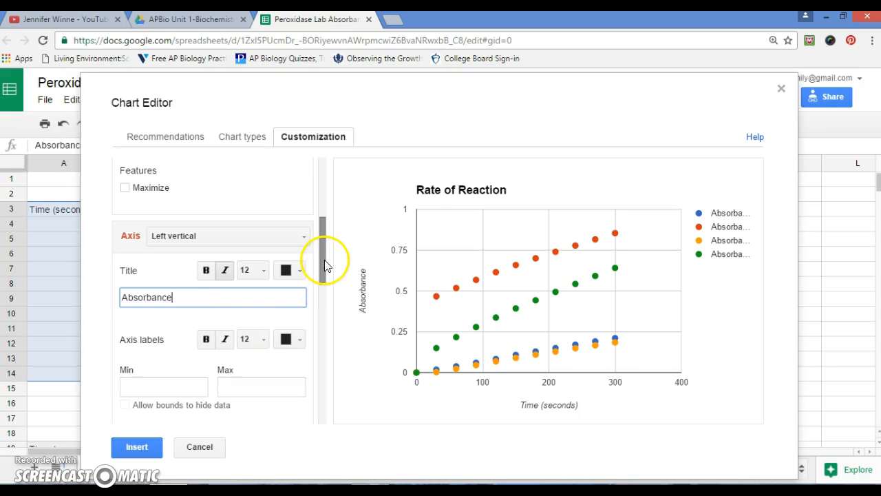
Add a linear trendline to the Absorbance 1 series
left_click_drag(325, 267, 311, 404)
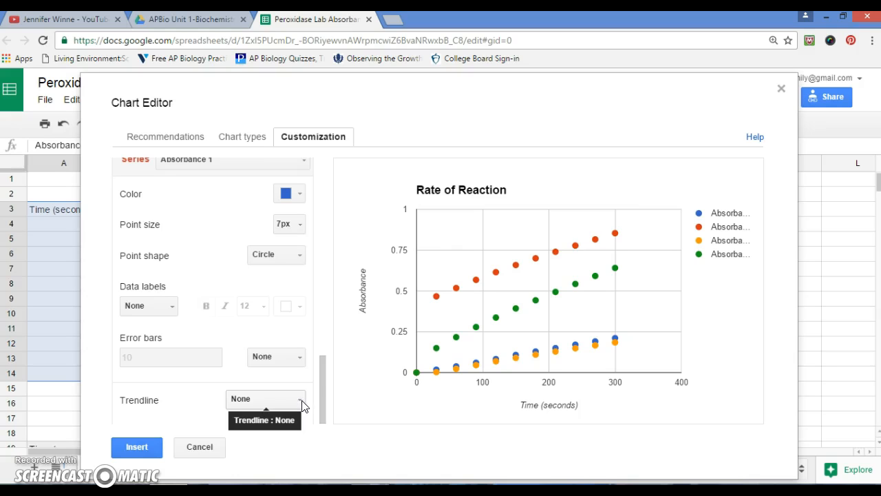
left_click(300, 403)
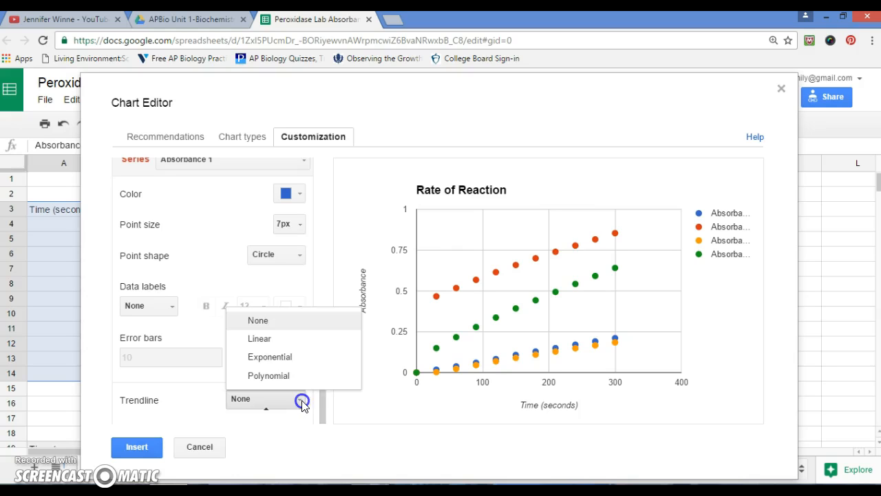
left_click(285, 339)
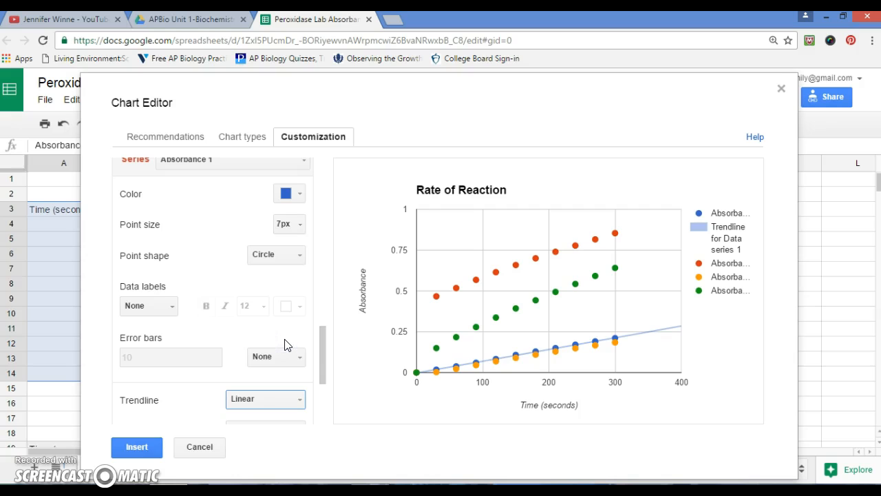
Show R² for the Absorbance 1 trendline and label the trendline with its equation
left_click_drag(322, 350, 320, 391)
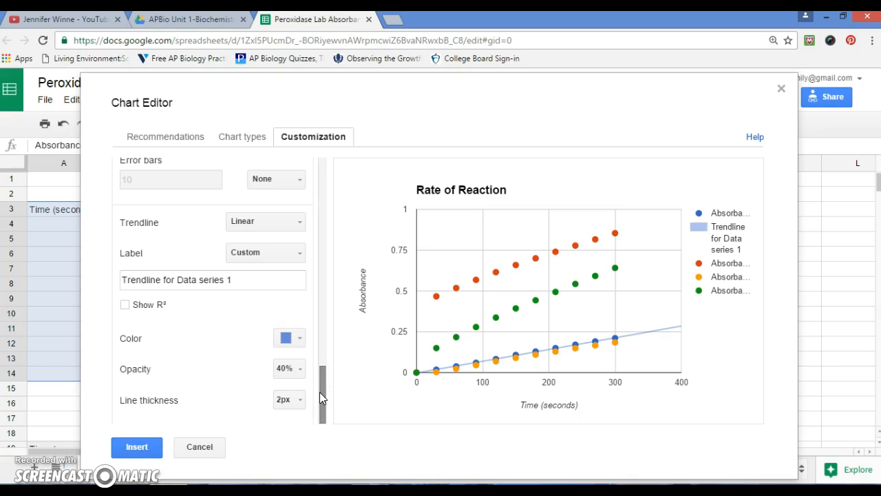
left_click(125, 307)
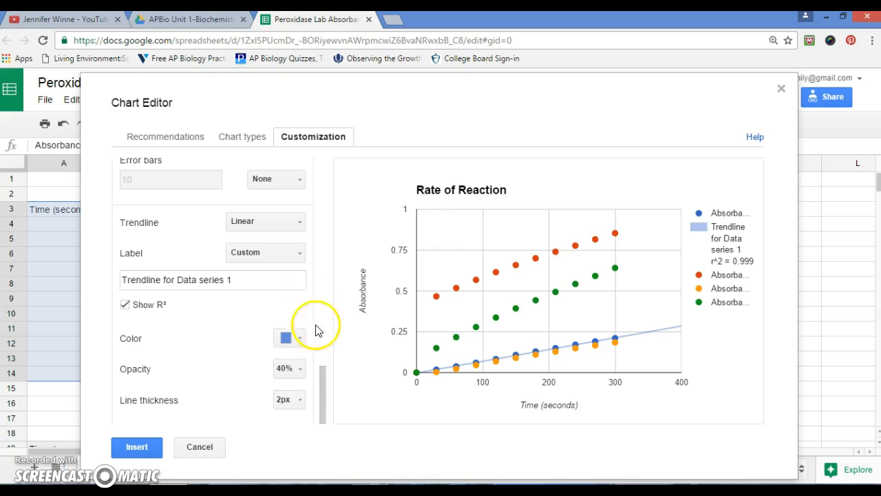
left_click(325, 387)
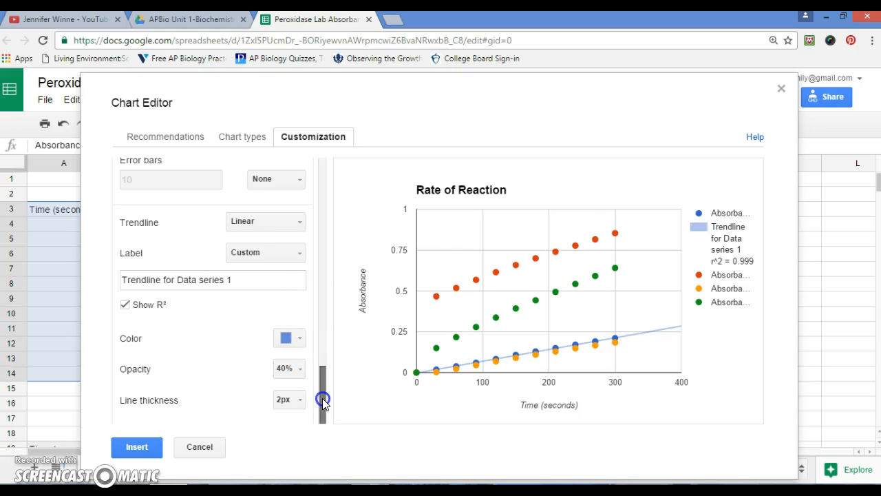
left_click(301, 255)
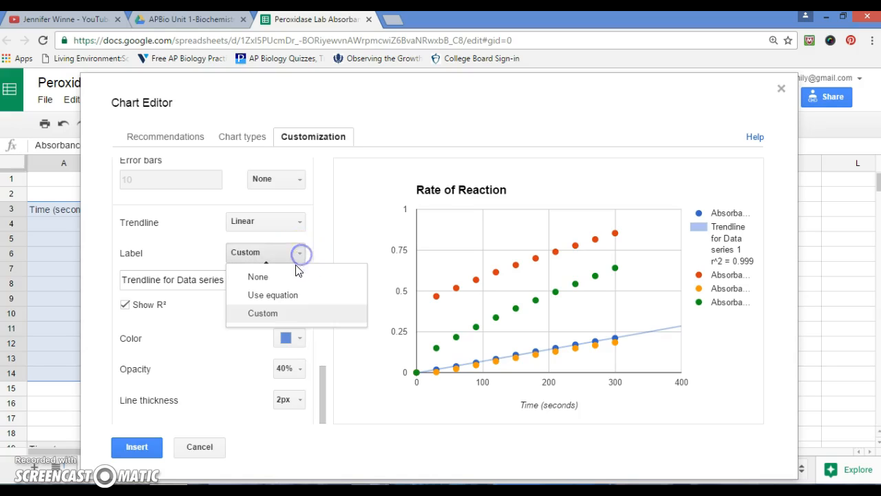
left_click(290, 301)
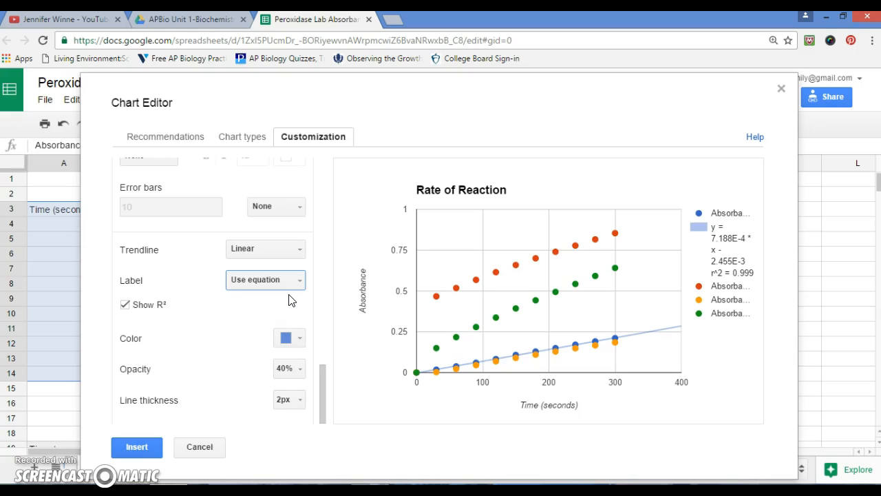
left_click(321, 389)
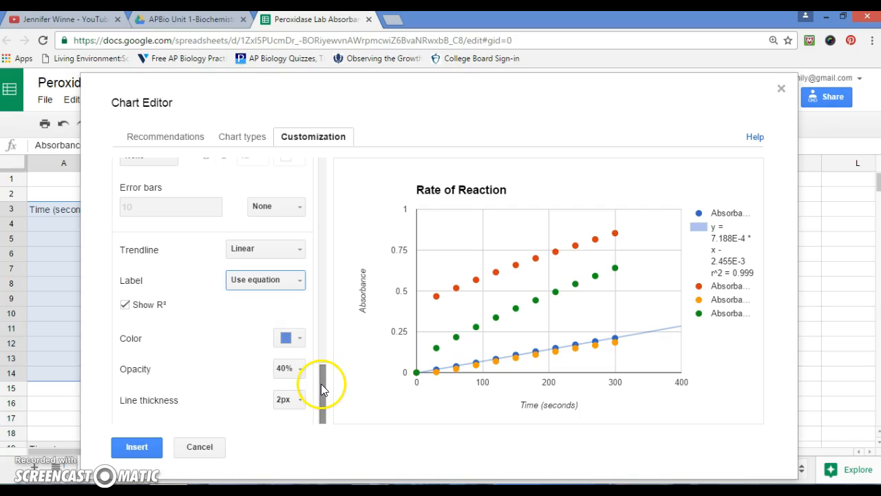
Change the point shape of the Absorbance 1 series to Triangle
left_click_drag(320, 385, 325, 329)
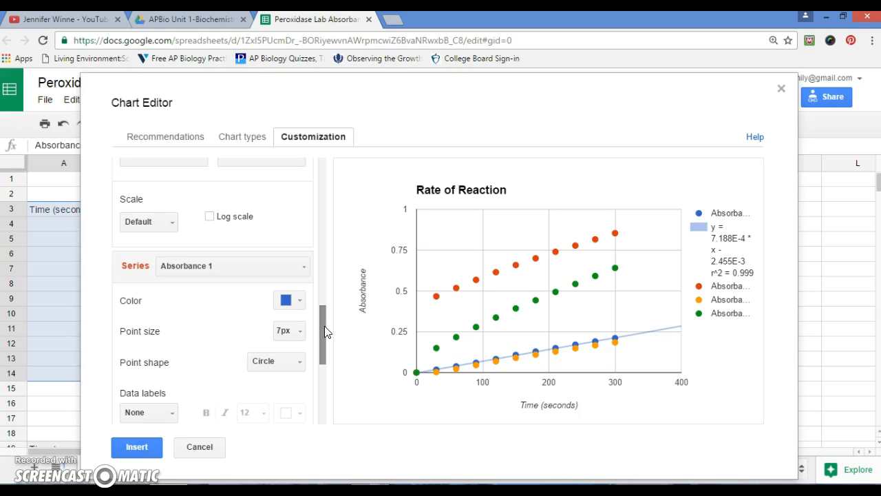
left_click_drag(324, 326, 323, 335)
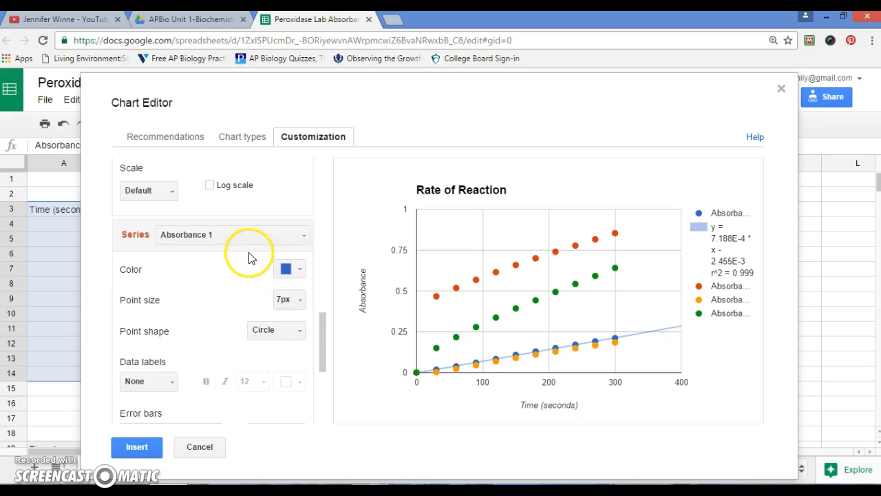
left_click(301, 334)
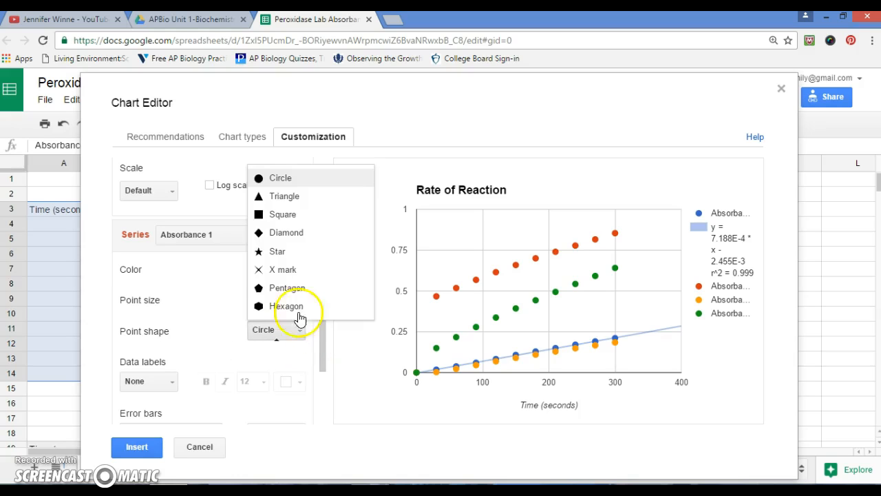
left_click(298, 199)
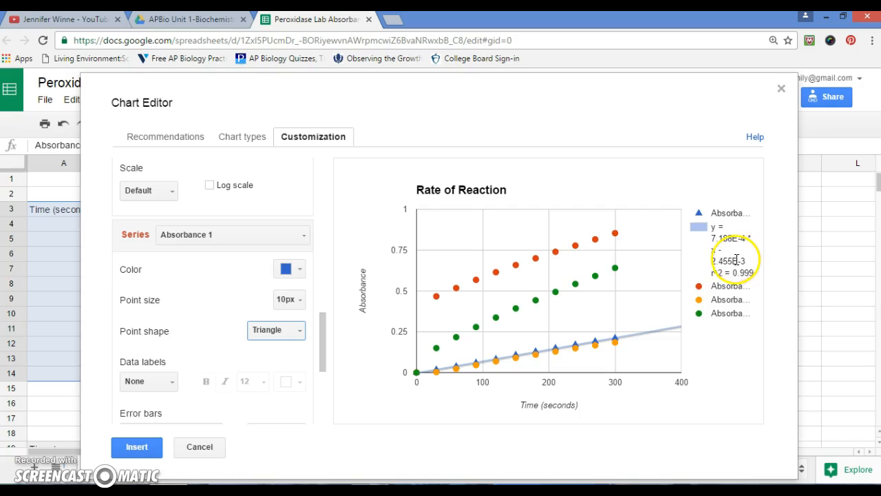
mouse_move(607, 339)
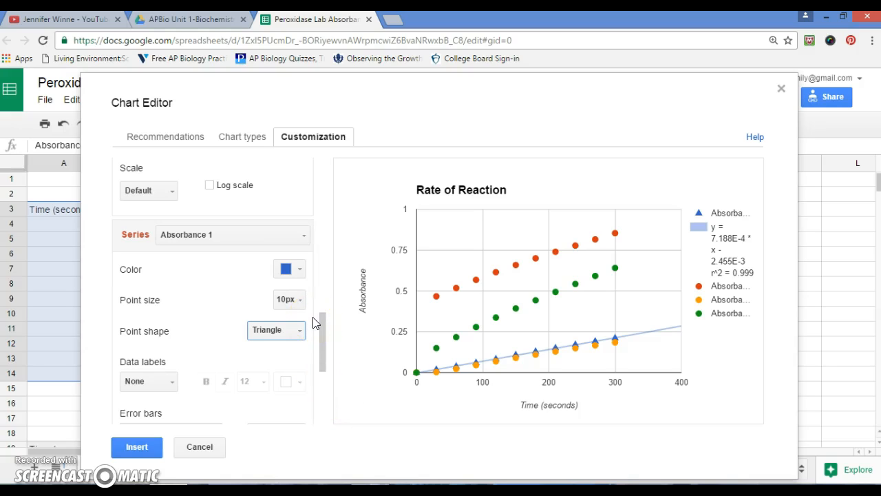
Switch to the Absorbance 2 series and add a linear trendline to it
left_click(303, 236)
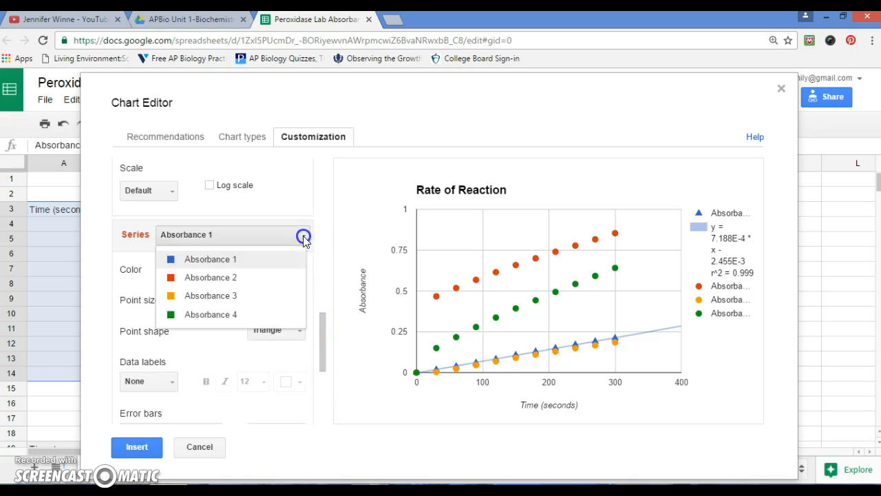
left_click(242, 278)
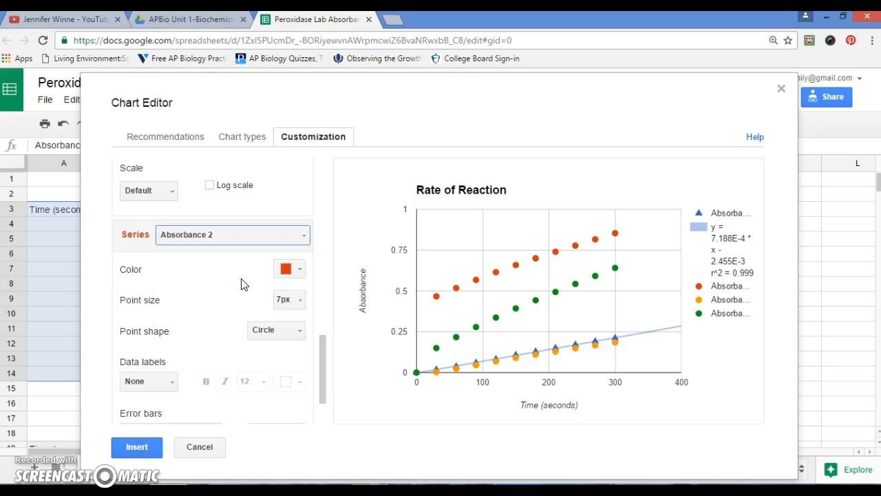
left_click_drag(324, 341, 318, 371)
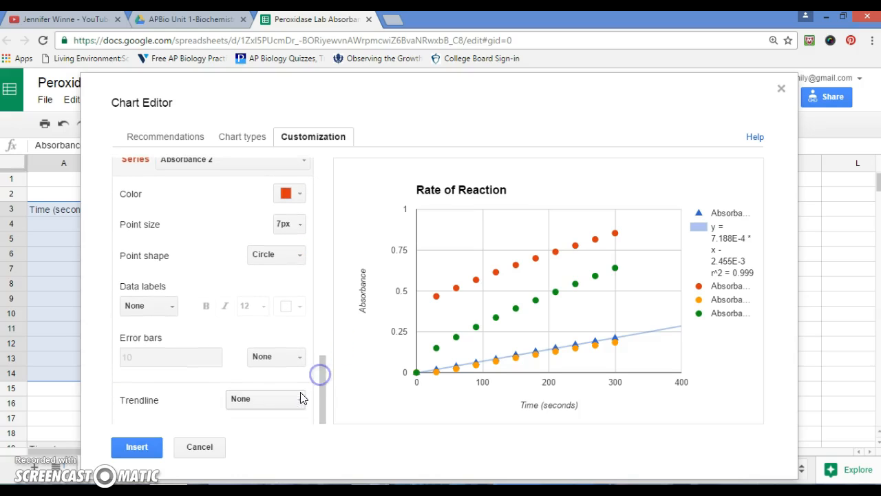
left_click(301, 404)
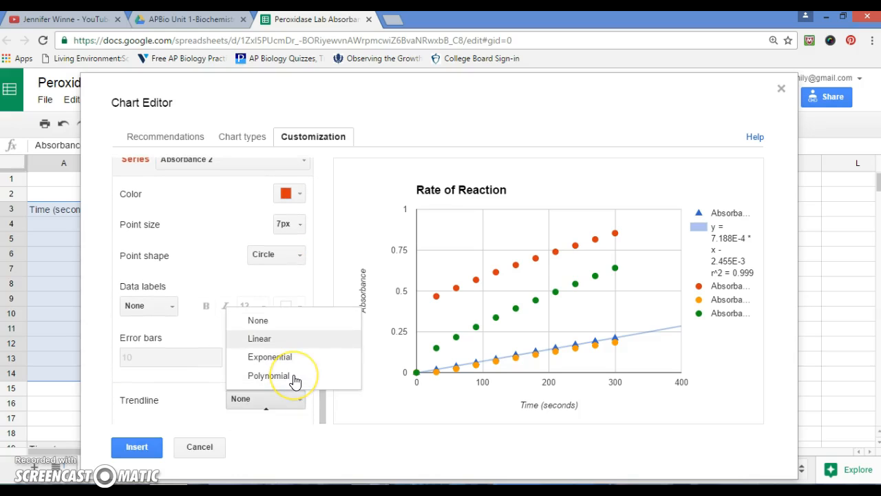
left_click(291, 338)
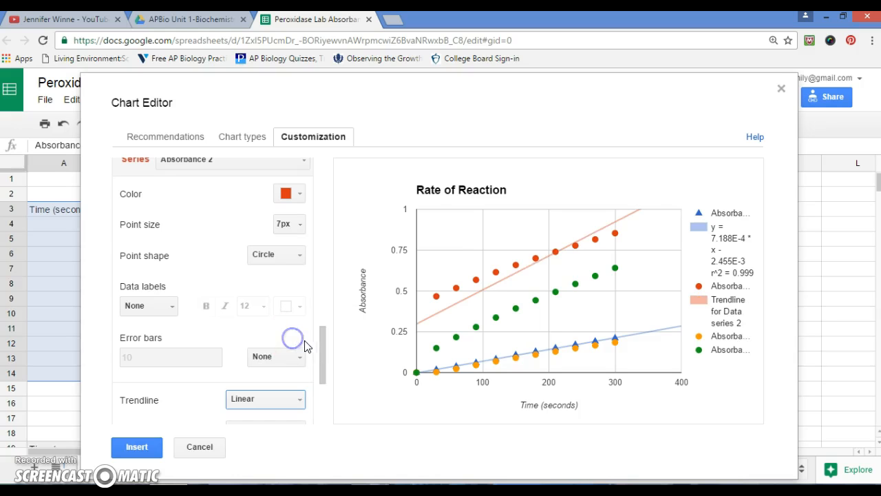
left_click_drag(321, 350, 318, 387)
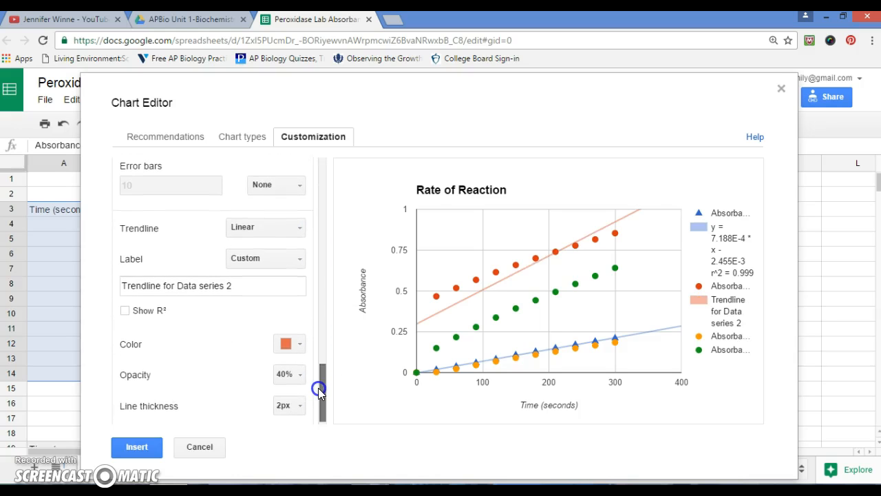
Show R² for the Absorbance 2 trendline and label that trendline with its equation
left_click(127, 313)
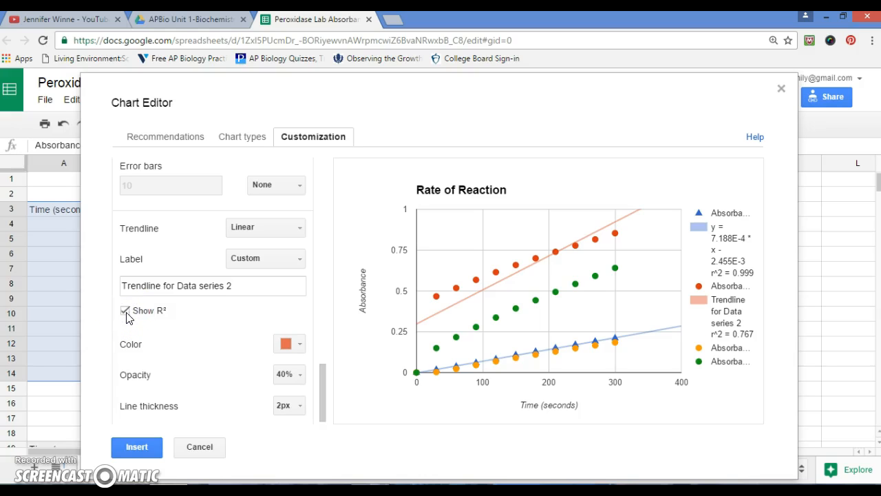
left_click_drag(320, 382, 320, 410)
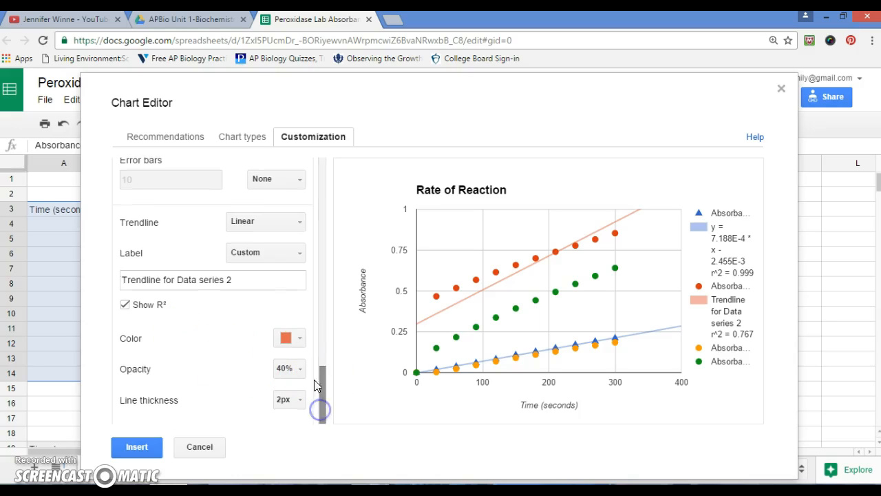
left_click(301, 253)
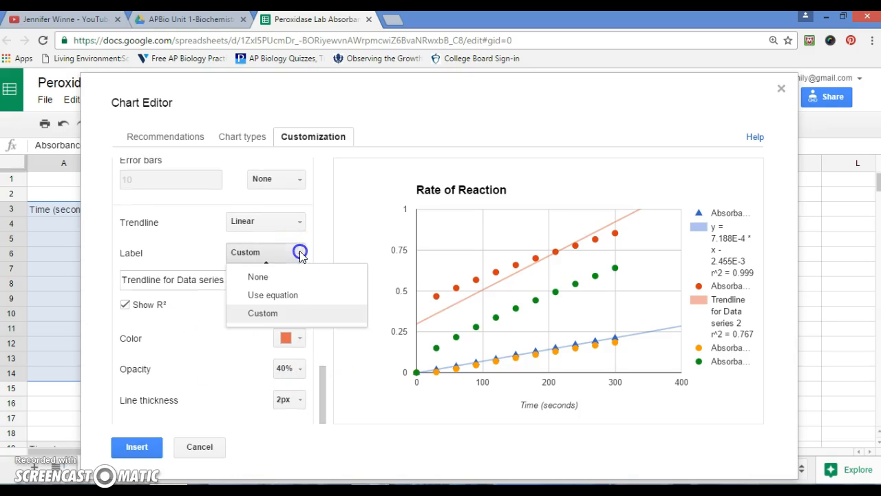
left_click(291, 296)
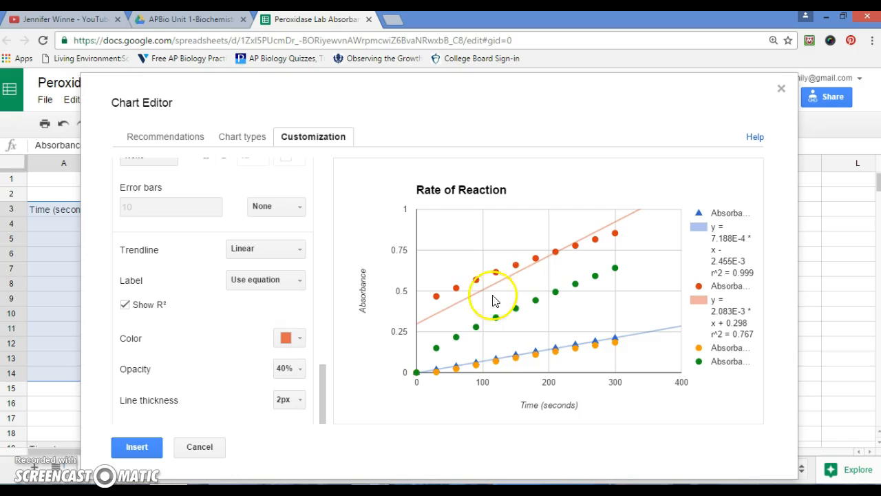
Change the point shape of the Absorbance 2 series to Square
mouse_move(318, 395)
left_mouse_down()
mouse_move(321, 379)
mouse_move(319, 401)
left_mouse_up()
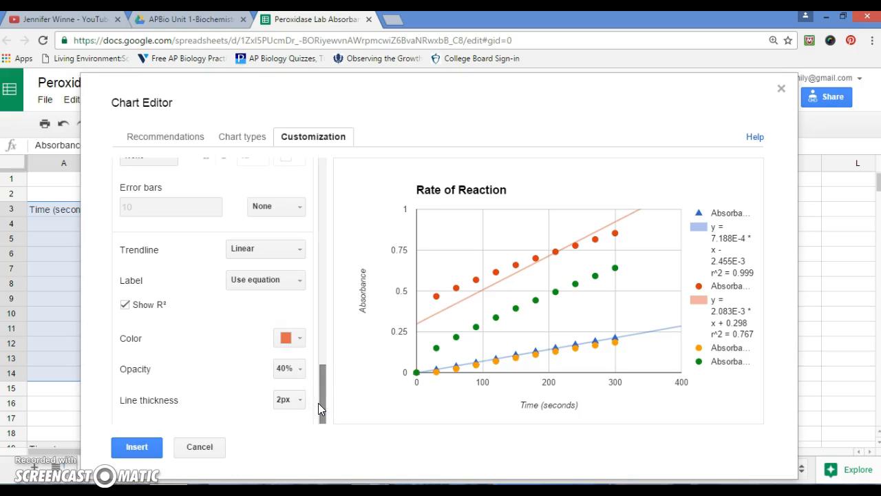
left_click_drag(321, 403, 324, 360)
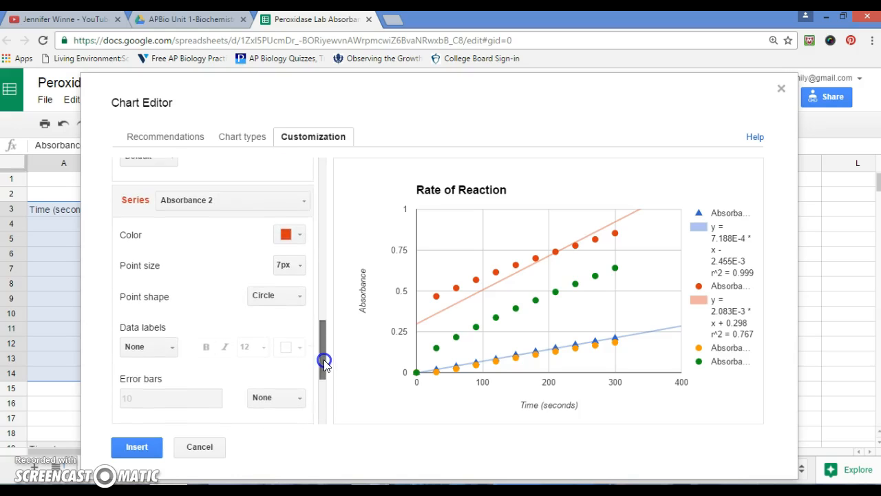
left_click(299, 296)
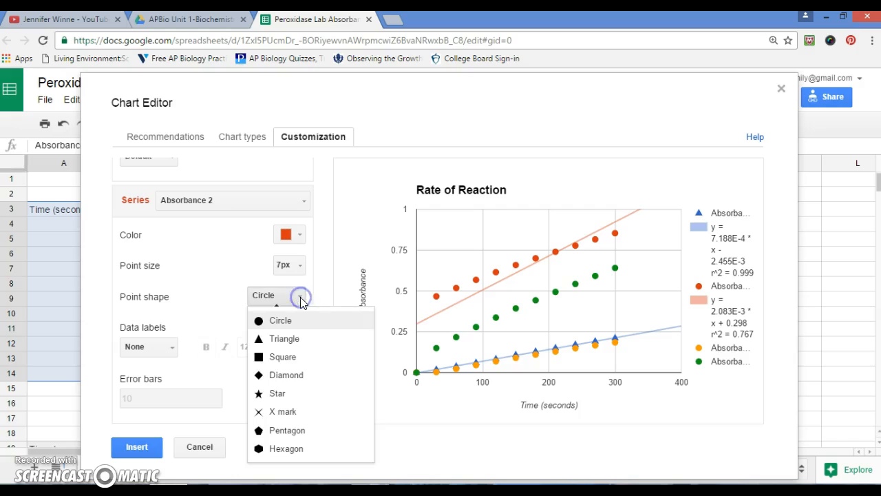
left_click(285, 360)
left_click_drag(329, 363, 78, 420)
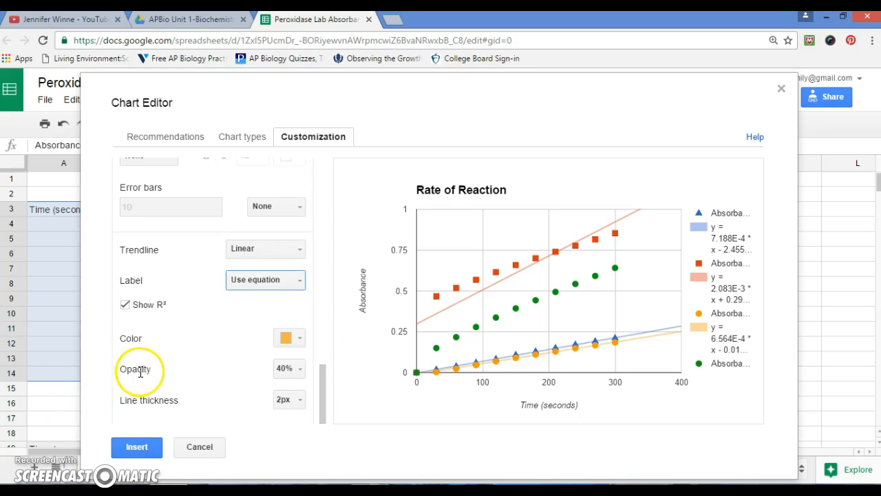
Insert the Rate of Reaction chart into the sheet and enlarge it, extending it to about column I so the legend has more room
left_click(140, 452)
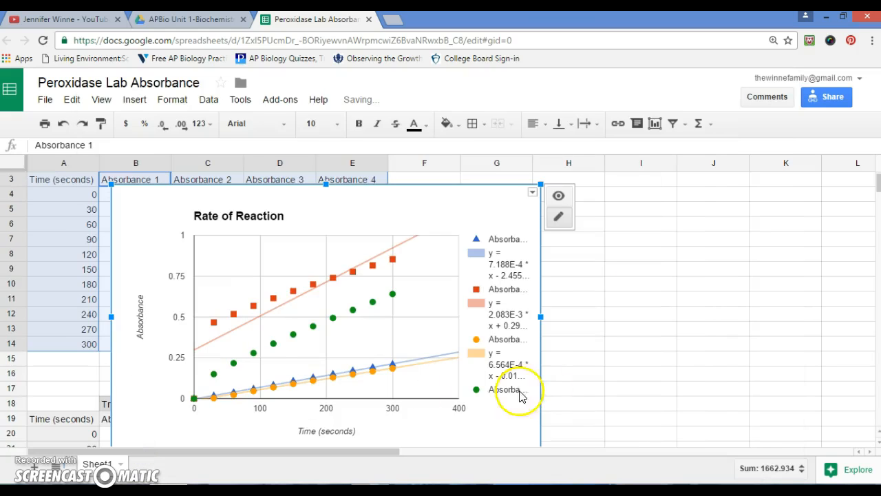
left_click_drag(540, 185, 634, 154)
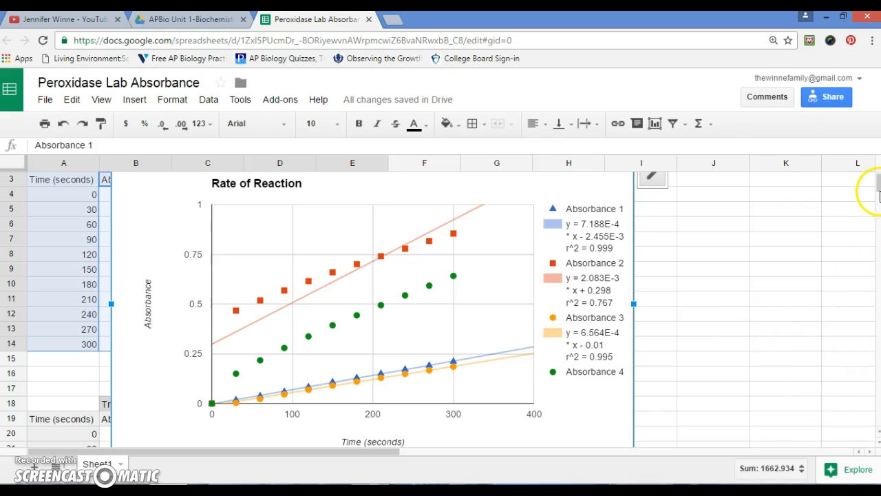
left_click_drag(877, 184, 876, 181)
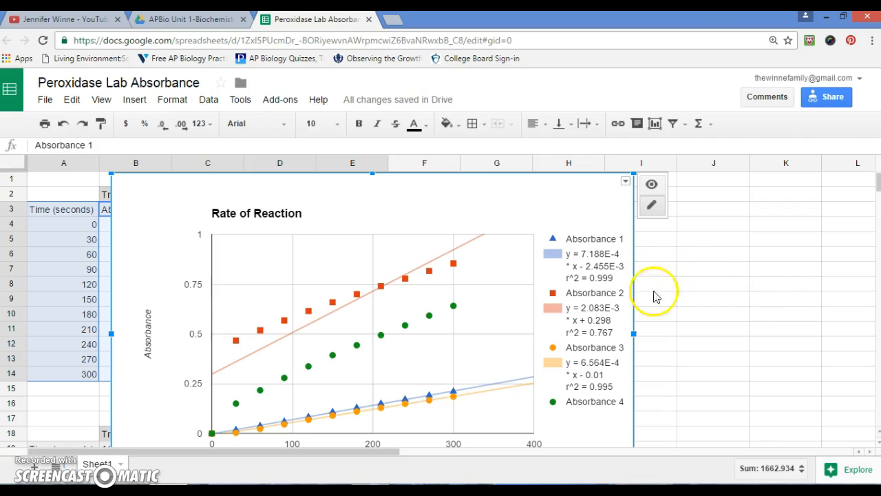
left_click_drag(634, 333, 662, 332)
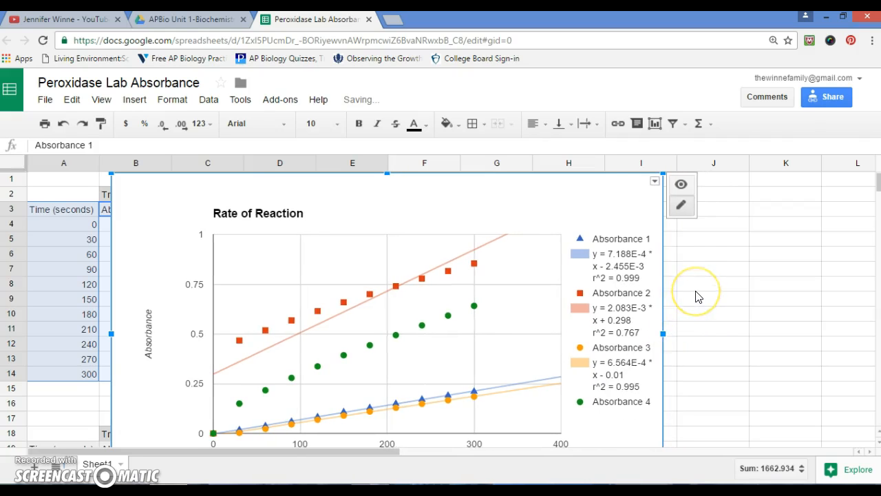